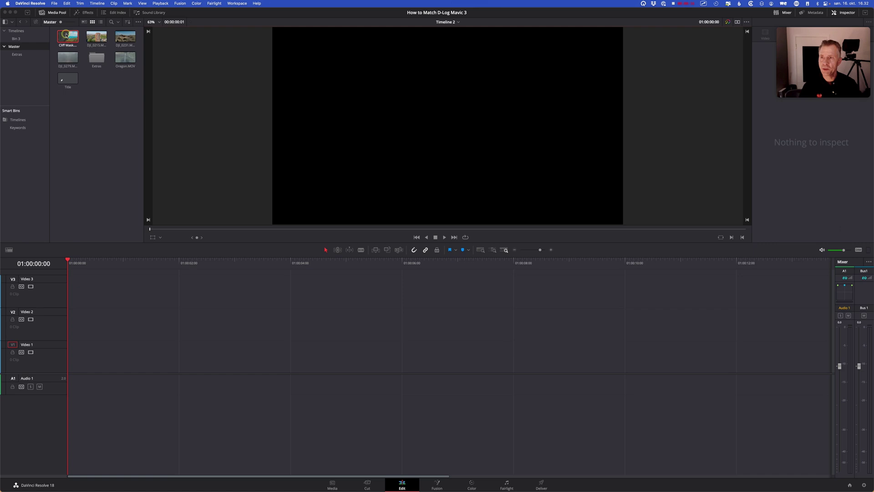
Step: Drop Cliff Mask.mov onto Video 1 at the start of Timeline 2 and scrub through it
{"action": "left_click_drag", "start_coordinate": [68, 36], "coordinate": [71, 349]}
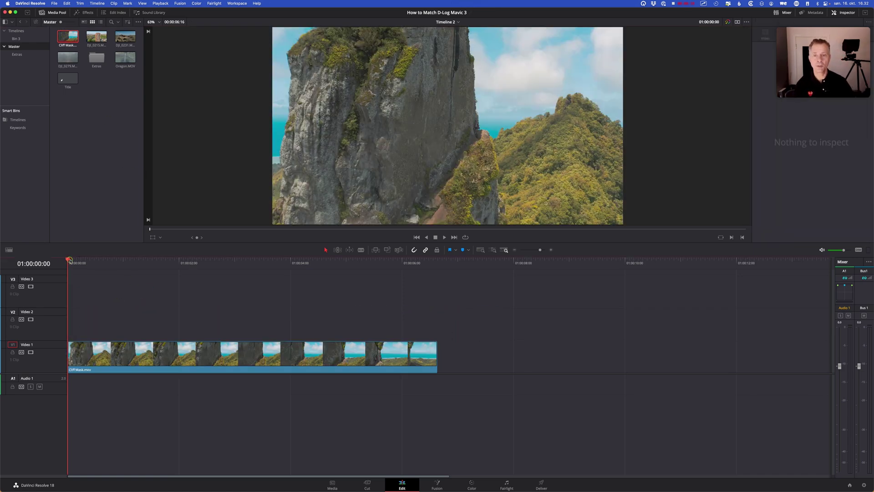
{"action": "left_click_drag", "start_coordinate": [68, 259], "coordinate": [69, 312]}
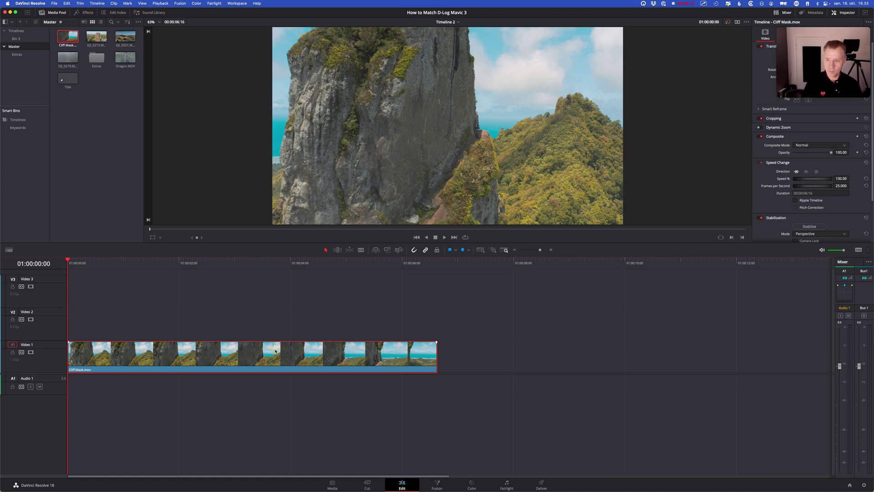
Step: On the Color page, set the Magic Mask to Object mode after trying Person mode
{"action": "left_click", "coordinate": [472, 483]}
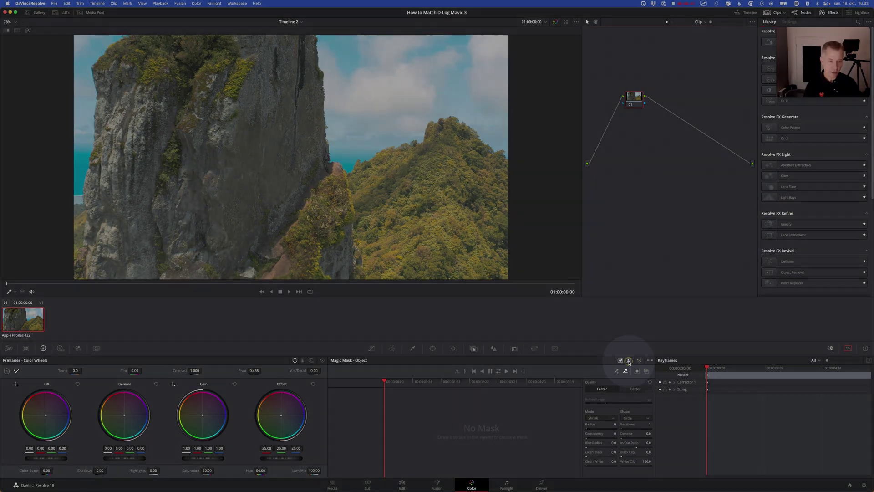
{"action": "left_click", "coordinate": [628, 361]}
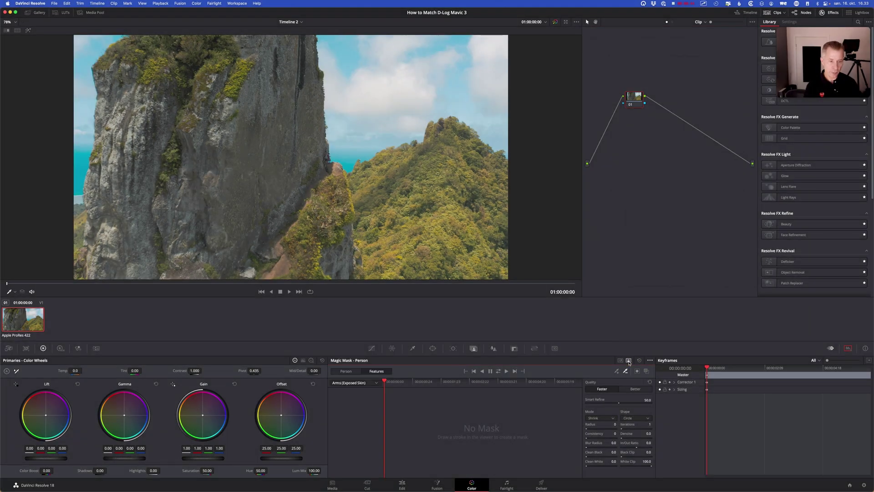
{"action": "left_click", "coordinate": [346, 372]}
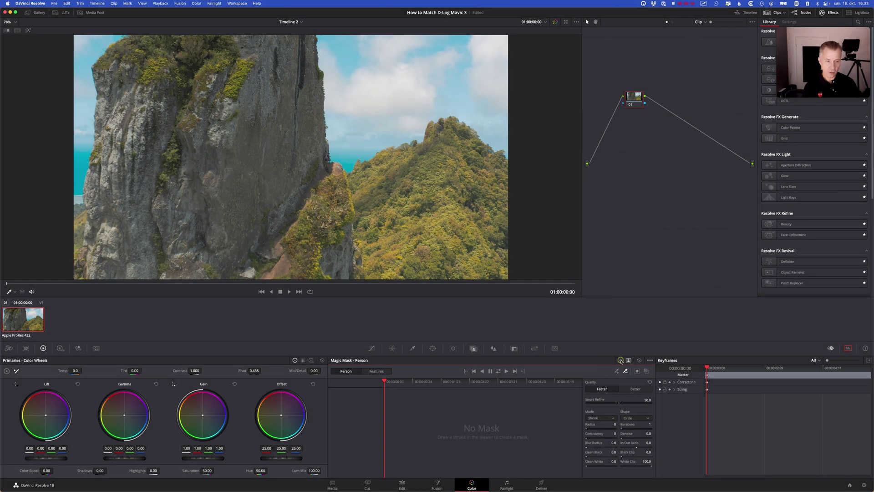
{"action": "left_click", "coordinate": [620, 361]}
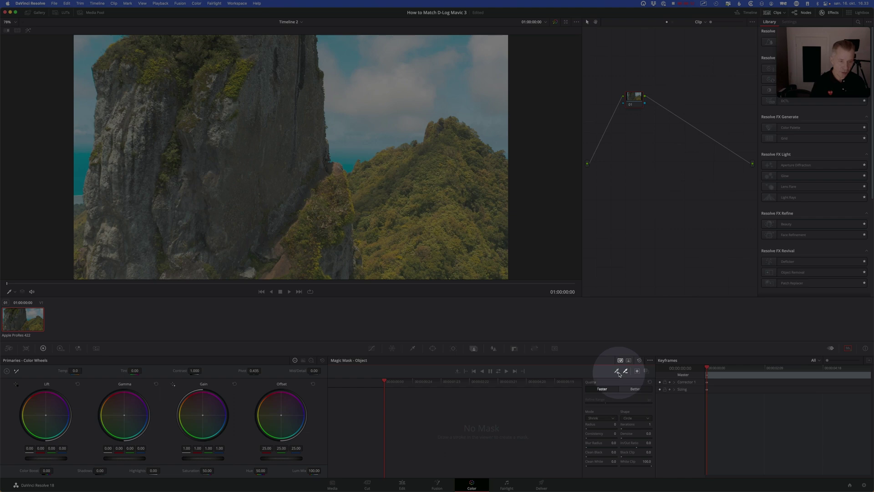
Step: Select the Magic Mask stroke tool and enable Show Strokes in its options menu
{"action": "left_click", "coordinate": [618, 371]}
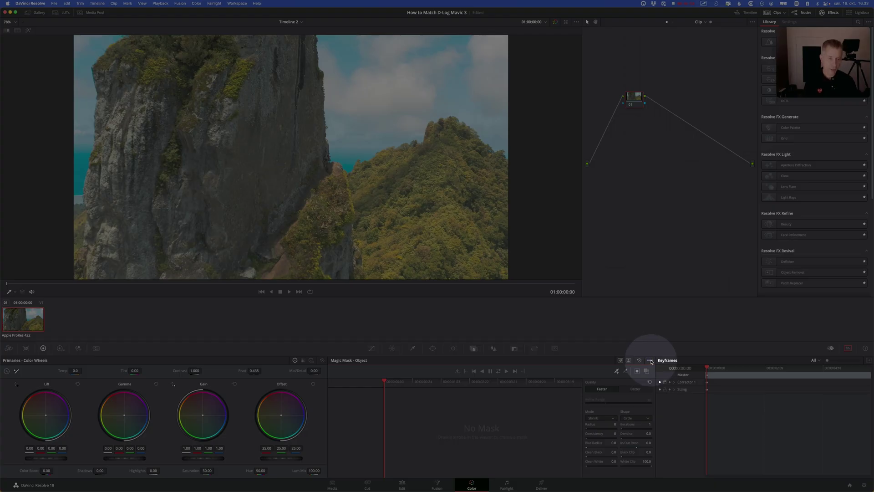
{"action": "left_click", "coordinate": [651, 362]}
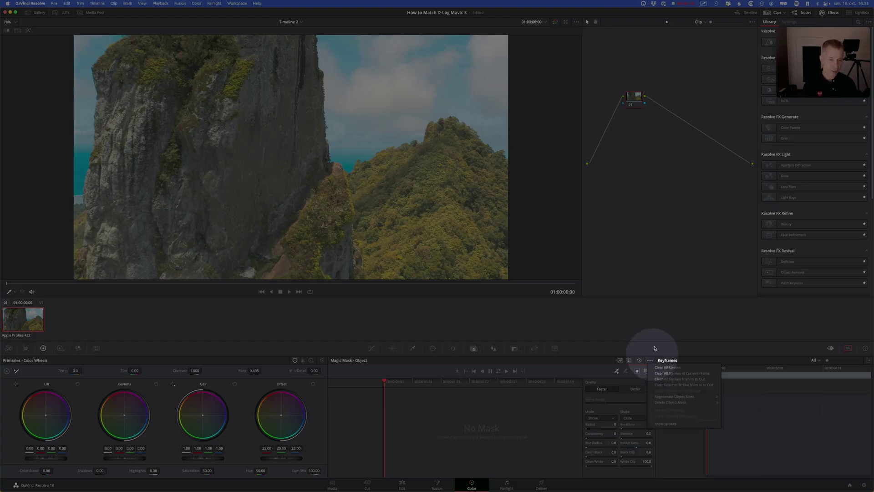
{"action": "left_click", "coordinate": [665, 424]}
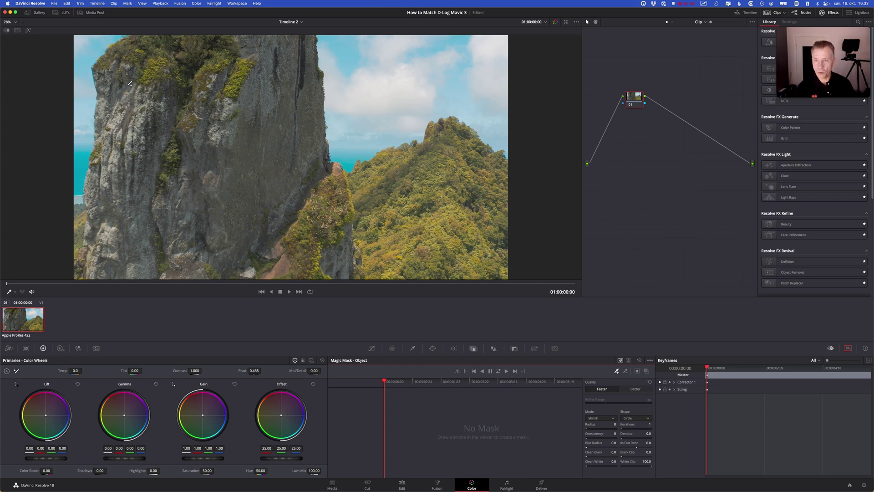
Step: Draw five strokes down the cliff face and turn on the red mask overlay
{"action": "left_click_drag", "start_coordinate": [134, 100], "coordinate": [128, 212]}
{"action": "left_click", "coordinate": [640, 368]}
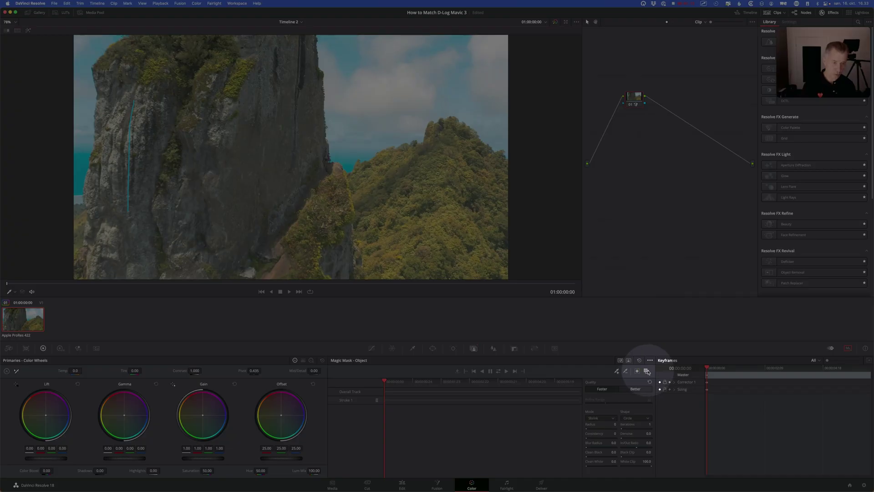
{"action": "left_click", "coordinate": [647, 372]}
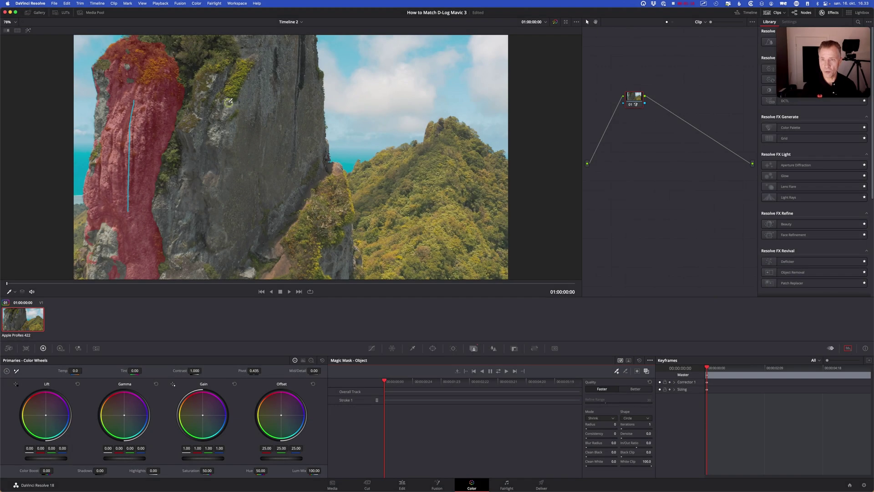
{"action": "left_click_drag", "start_coordinate": [210, 64], "coordinate": [210, 162]}
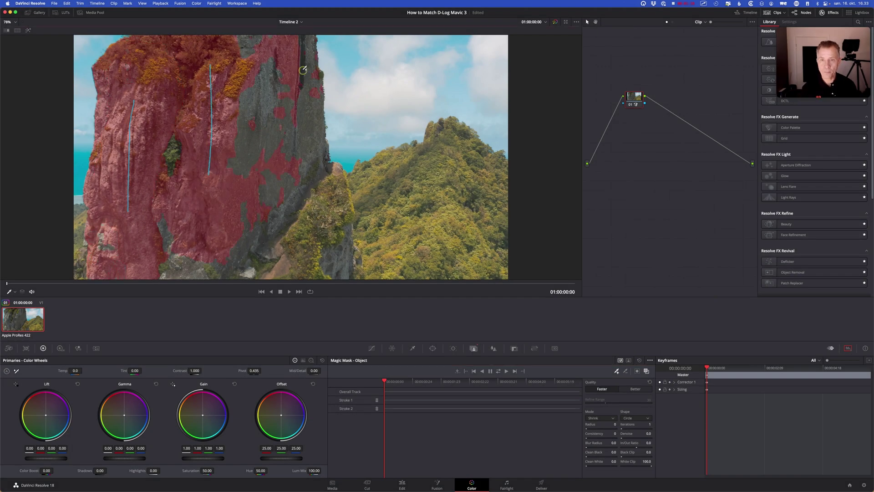
{"action": "mouse_move", "coordinate": [304, 64]}
{"action": "left_mouse_down"}
{"action": "mouse_move", "coordinate": [308, 176]}
{"action": "mouse_move", "coordinate": [329, 248]}
{"action": "left_mouse_up"}
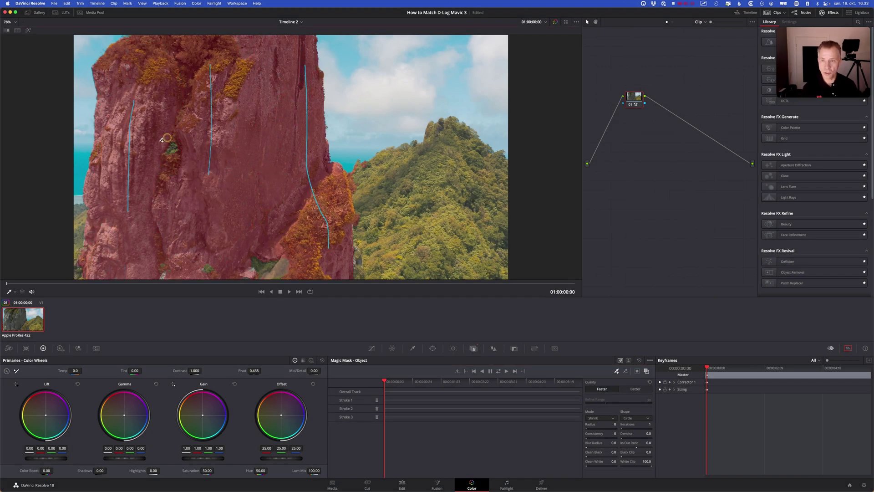
{"action": "left_click_drag", "start_coordinate": [177, 146], "coordinate": [176, 177]}
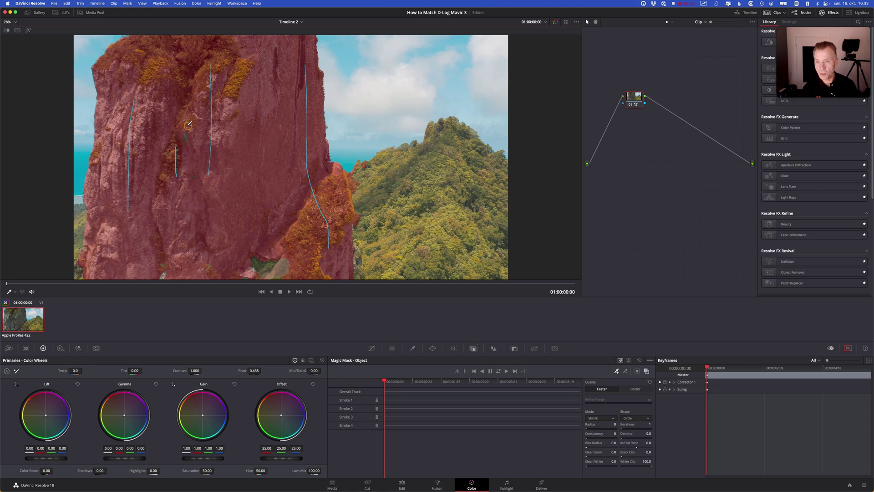
{"action": "left_click_drag", "start_coordinate": [188, 126], "coordinate": [186, 162]}
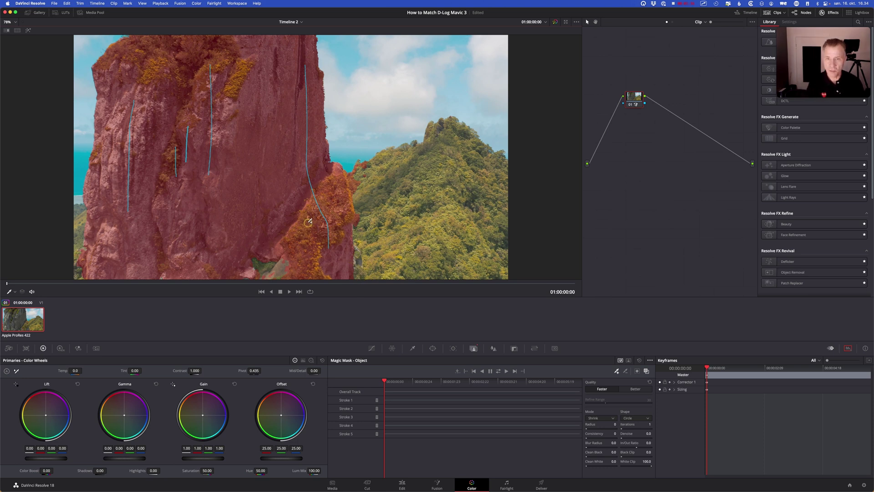
Step: Set mask quality to Better and add two strokes along the cliff's lower right edge
{"action": "left_click", "coordinate": [300, 284]}
{"action": "left_click_drag", "start_coordinate": [300, 286], "coordinate": [1, 280]}
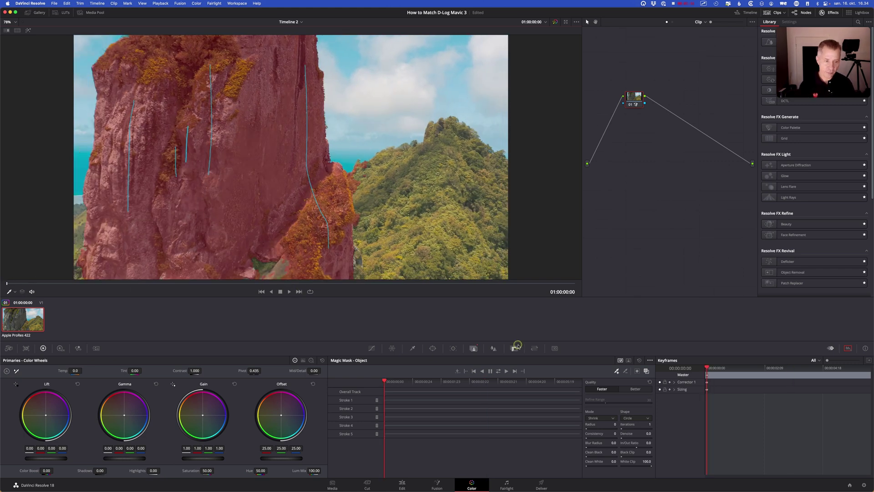
{"action": "left_click", "coordinate": [637, 389]}
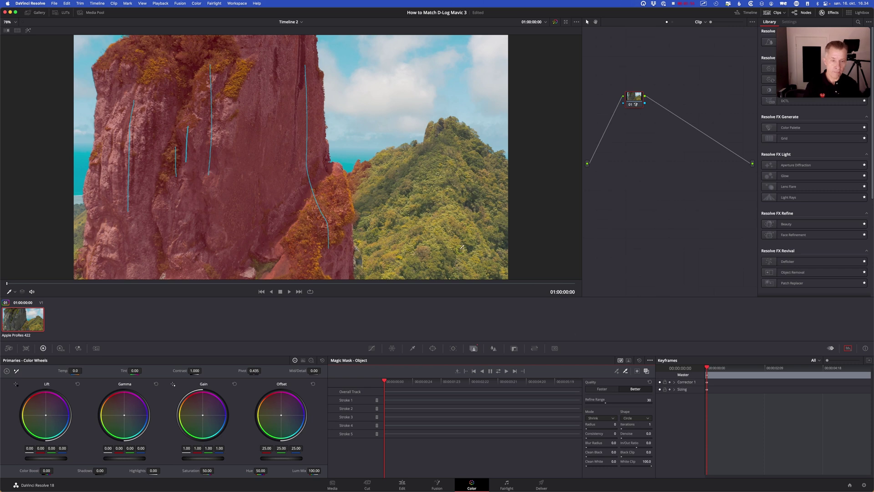
{"action": "left_click_drag", "start_coordinate": [360, 174], "coordinate": [359, 178]}
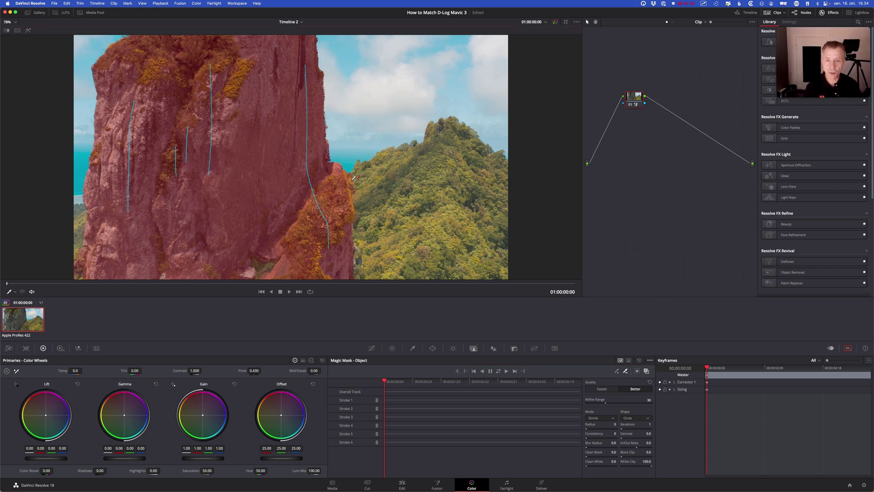
{"action": "left_click", "coordinate": [354, 177]}
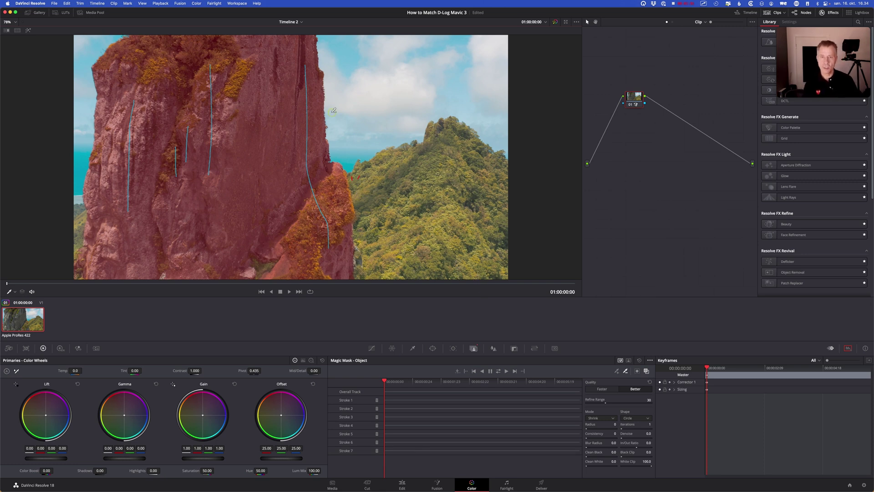
Step: Track the cliff mask forward and backward, then check it about two seconds in
{"action": "left_click", "coordinate": [498, 371]}
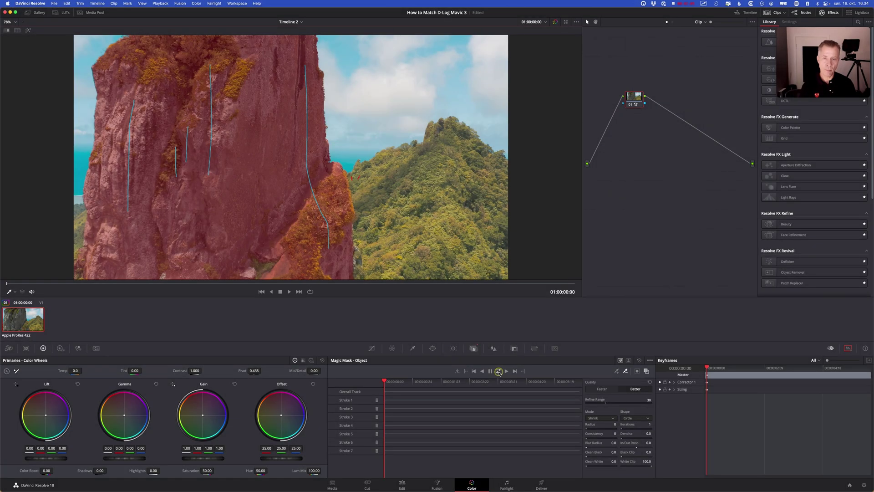
{"action": "left_click", "coordinate": [499, 371]}
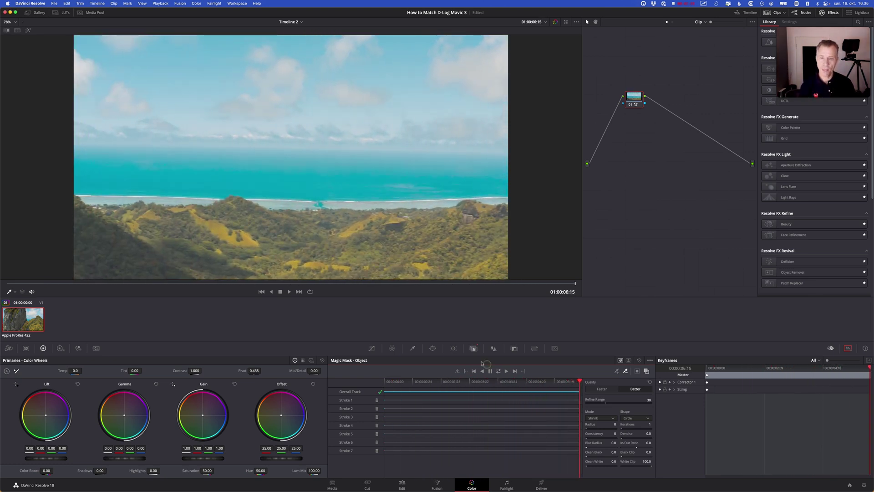
{"action": "left_click", "coordinate": [43, 284]}
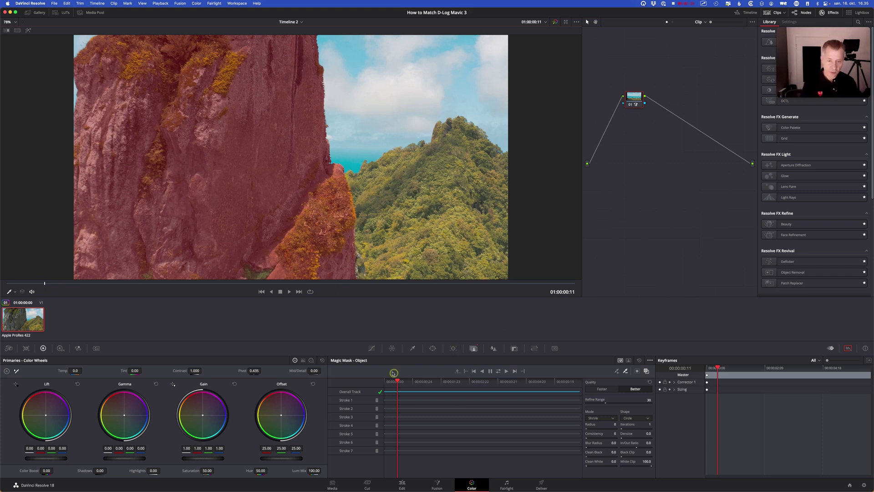
{"action": "left_click_drag", "start_coordinate": [399, 382], "coordinate": [454, 382]}
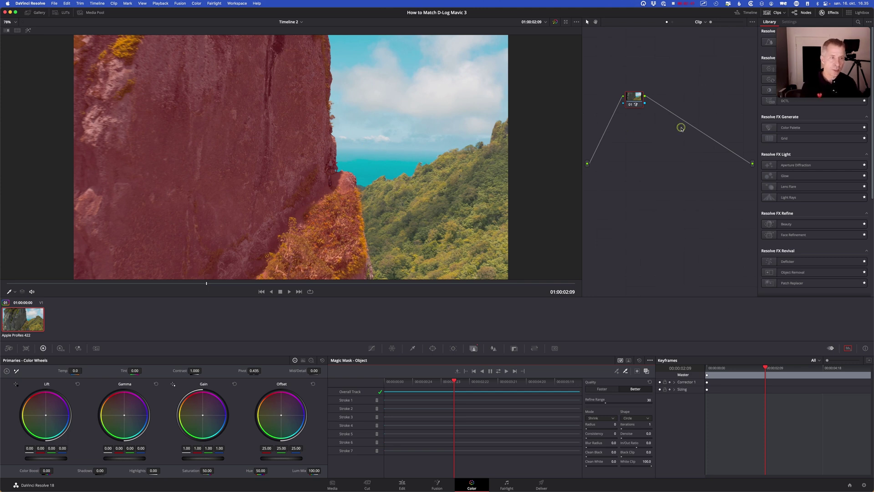
Step: Add an Alpha Output fed by the node's key and hide the overlay to preview the isolated cliff
{"action": "right_click", "coordinate": [656, 135]}
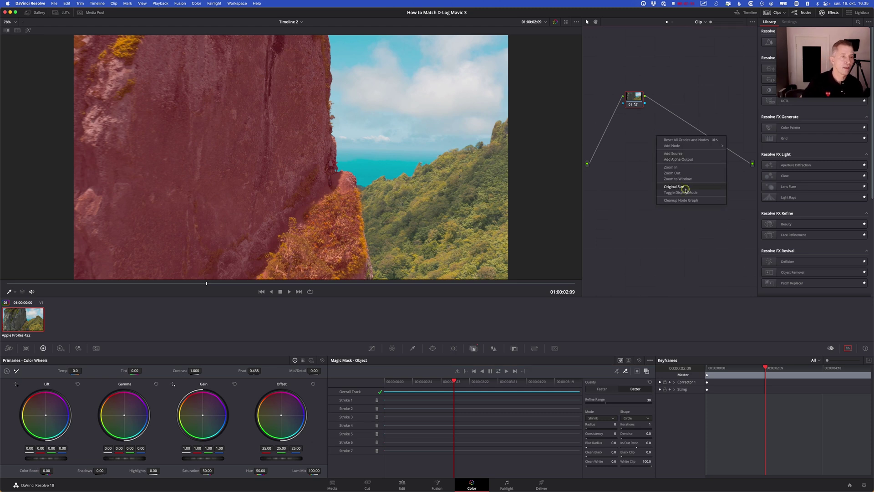
{"action": "left_click", "coordinate": [675, 160]}
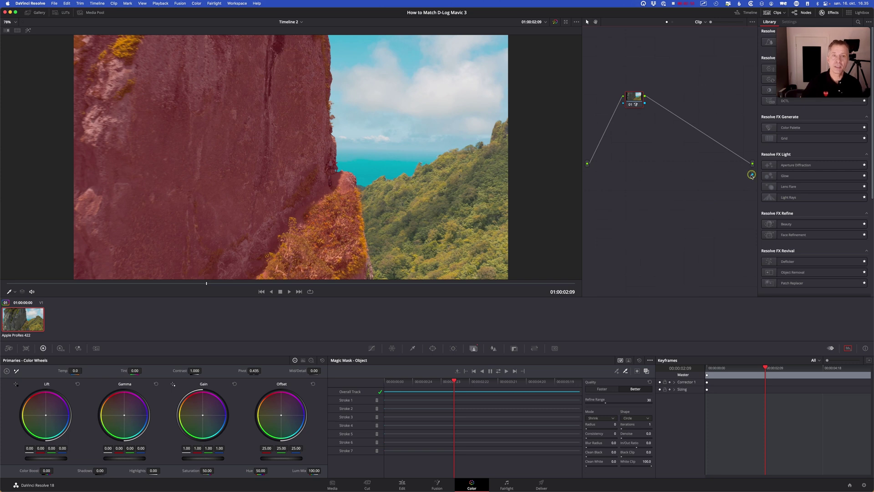
{"action": "left_click", "coordinate": [652, 110]}
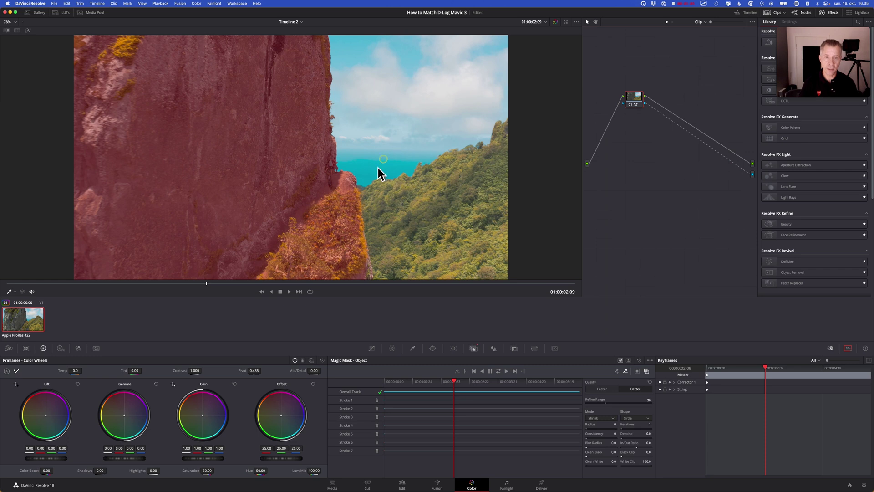
{"action": "left_click", "coordinate": [647, 371]}
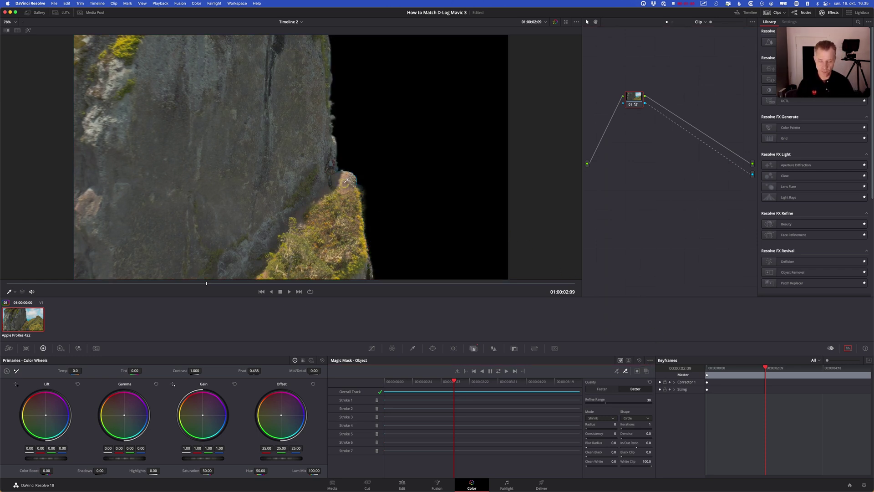
{"action": "left_click", "coordinate": [10, 283]}
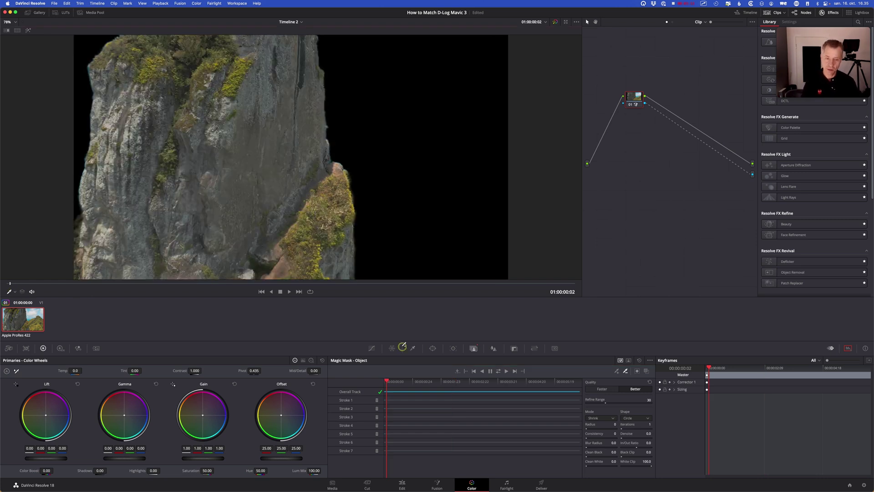
Step: On the Edit page, move the masked cliff clip from Video 1 up to Video 3
{"action": "left_click", "coordinate": [402, 485]}
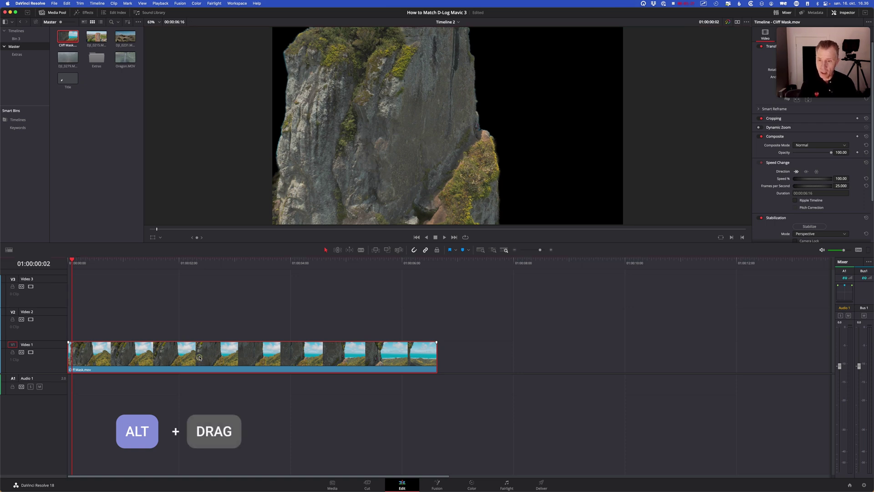
{"action": "left_click_drag", "start_coordinate": [200, 360], "coordinate": [190, 316]}
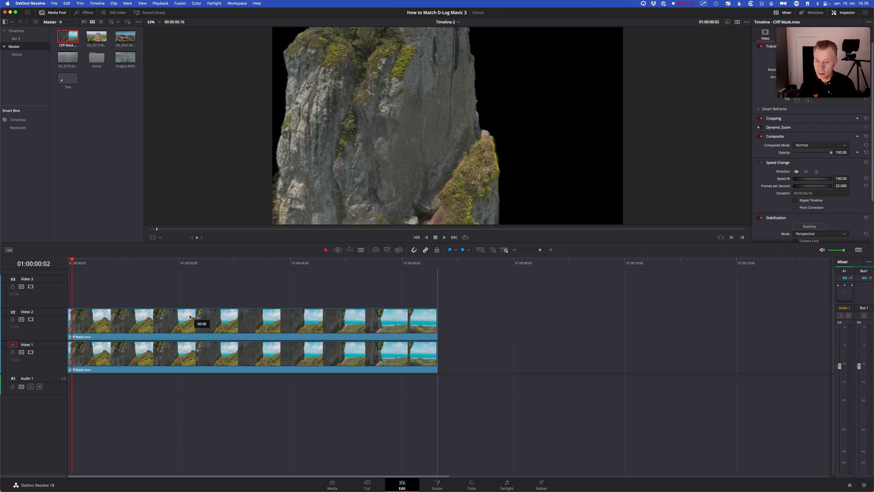
{"action": "key", "text": "super+z"}
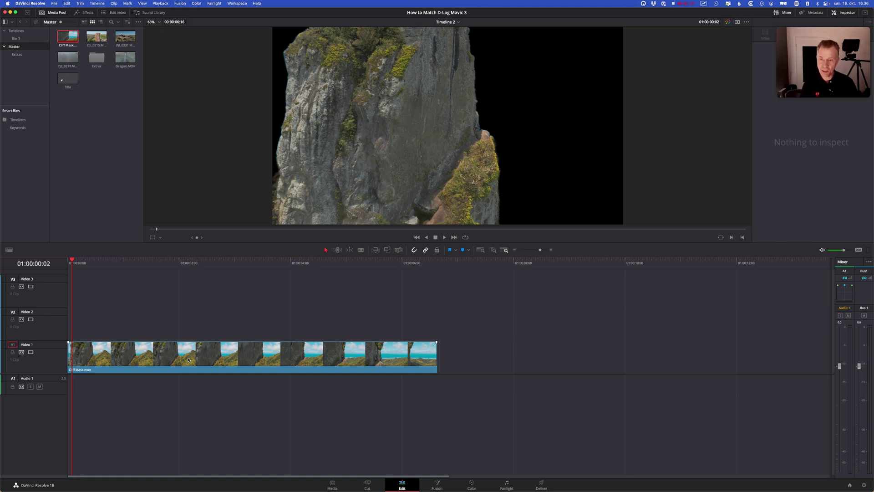
{"action": "left_click_drag", "start_coordinate": [188, 359], "coordinate": [181, 296]}
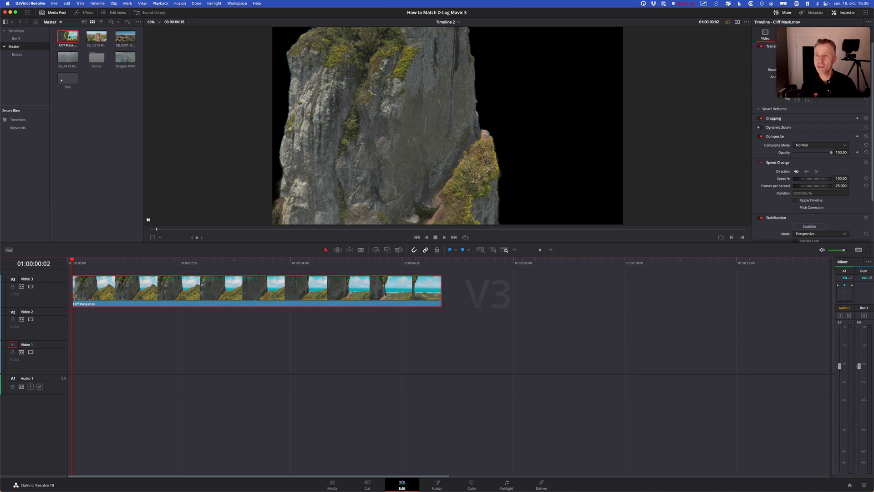
Step: Add Cliff Mask.mov to Video 1 as background and align both clips at the timeline start
{"action": "left_click_drag", "start_coordinate": [68, 38], "coordinate": [75, 379]}
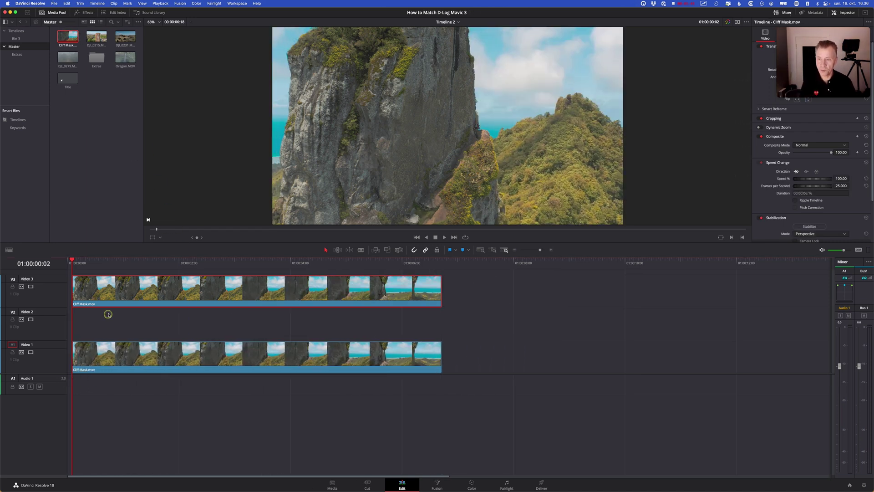
{"action": "left_click_drag", "start_coordinate": [131, 293], "coordinate": [127, 297]}
{"action": "left_click_drag", "start_coordinate": [152, 360], "coordinate": [148, 361]}
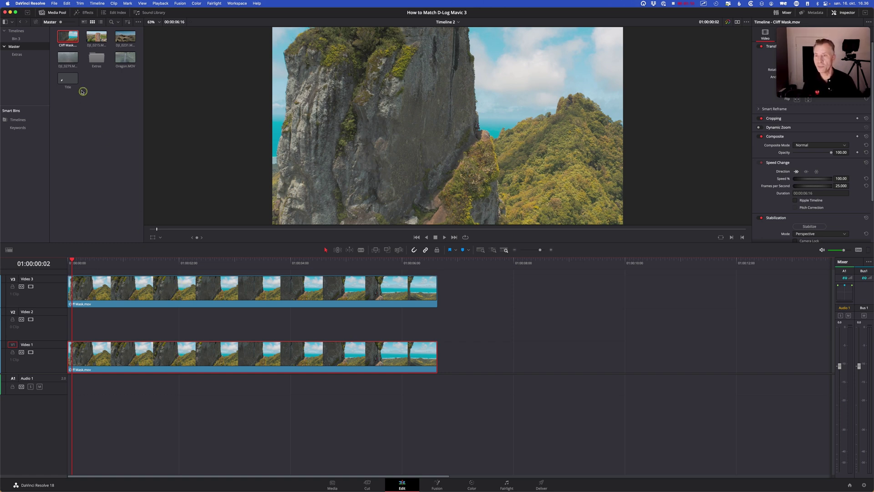
Step: Drop the Title item onto Video 2 and scrub about one second in to check the layering
{"action": "left_click_drag", "start_coordinate": [61, 80], "coordinate": [63, 335]}
{"action": "mouse_move", "coordinate": [73, 260]}
{"action": "left_mouse_down"}
{"action": "mouse_move", "coordinate": [130, 272]}
{"action": "mouse_move", "coordinate": [283, 277]}
{"action": "mouse_move", "coordinate": [69, 282]}
{"action": "mouse_move", "coordinate": [186, 292]}
{"action": "mouse_move", "coordinate": [54, 287]}
{"action": "mouse_move", "coordinate": [66, 323]}
{"action": "mouse_move", "coordinate": [289, 302]}
{"action": "left_mouse_up"}
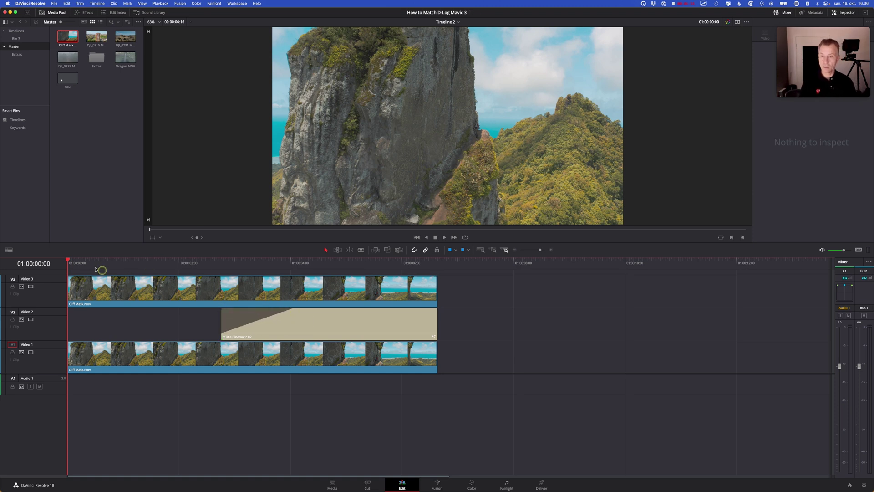
{"action": "key", "text": "space"}
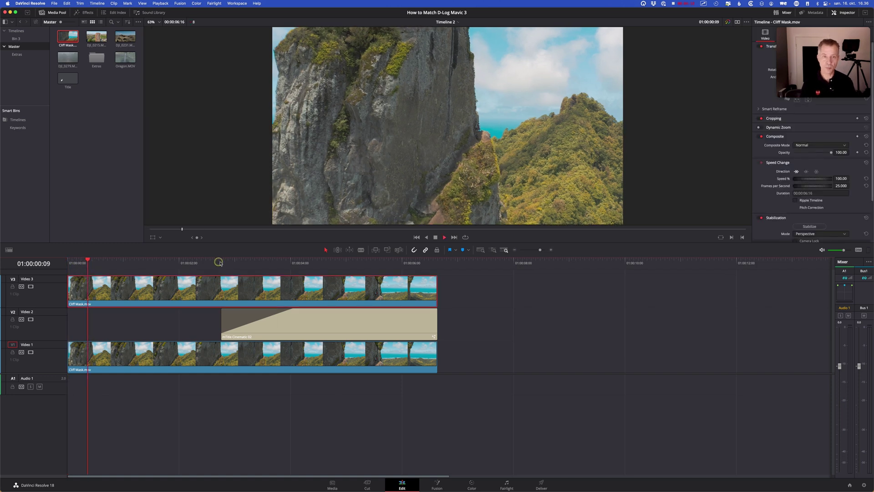